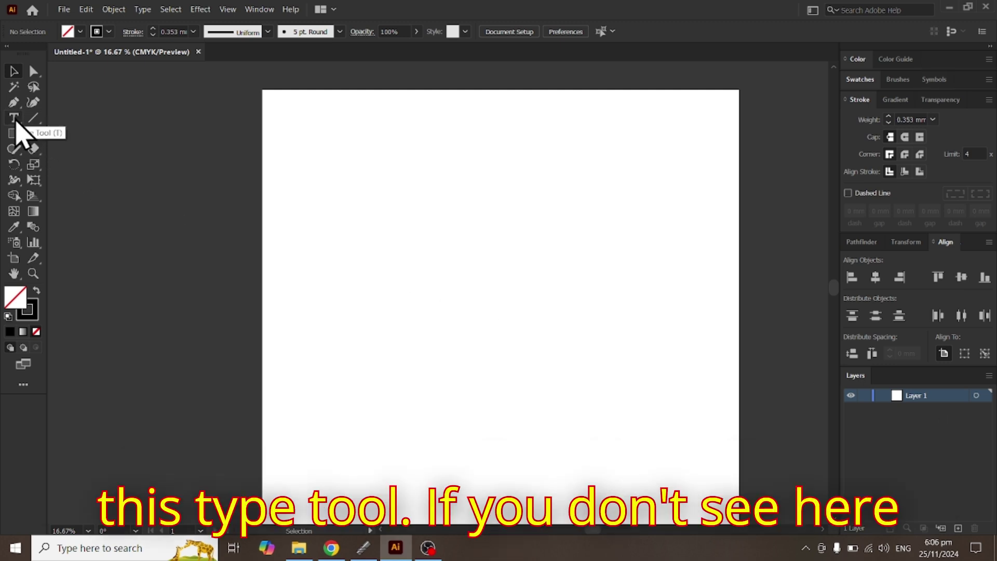
Step: Set the workspace layout to Essentials Classic
left_click(813, 10)
left_click(845, 53)
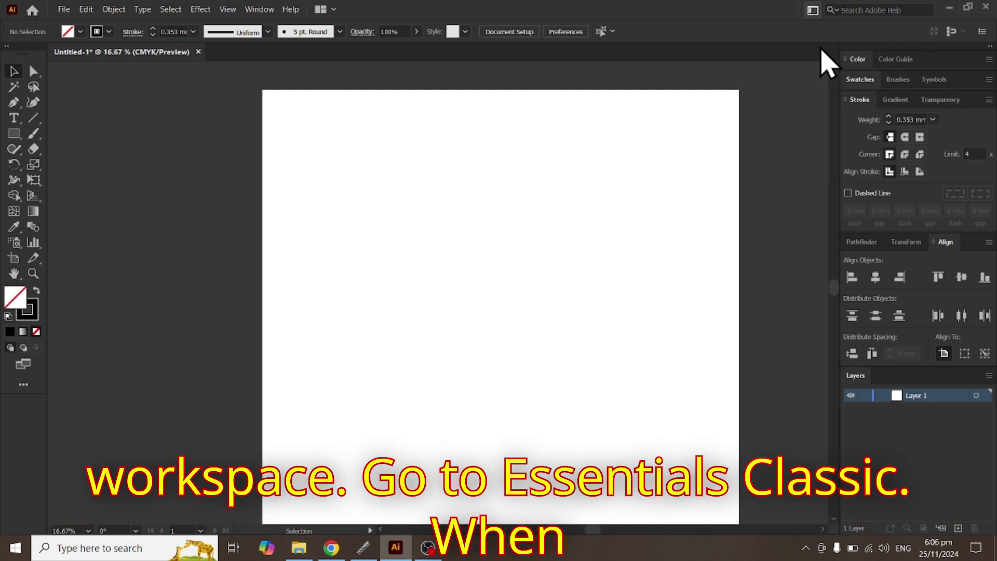
left_click(813, 11)
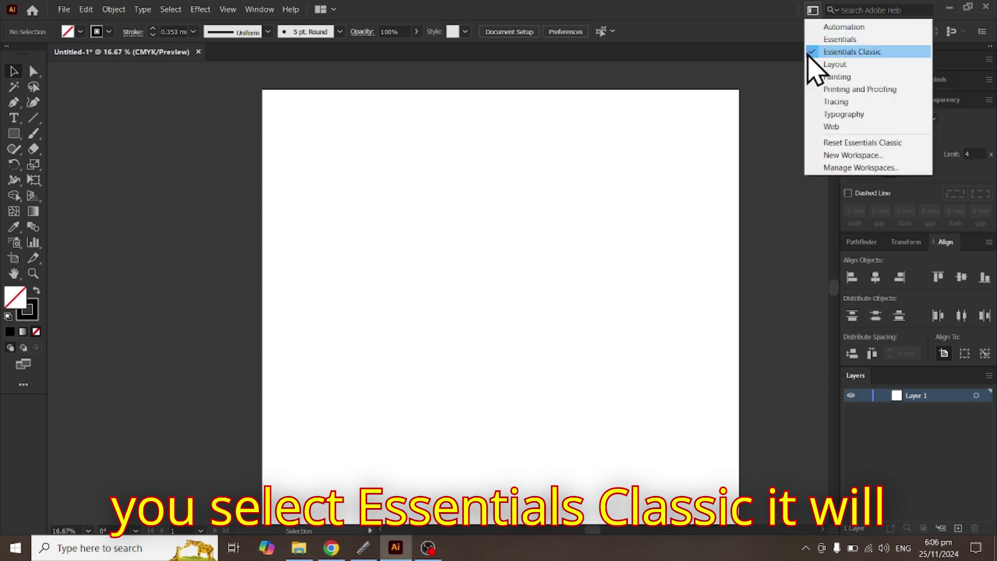
left_click(836, 52)
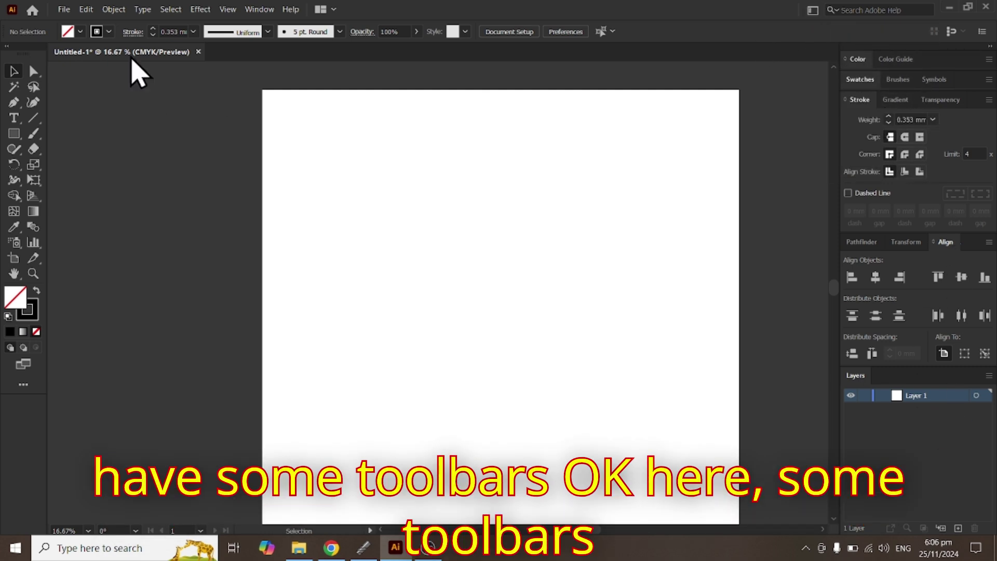
Step: Add a line of point text reading "CNC" in the upper middle of the artboard
left_click(13, 121)
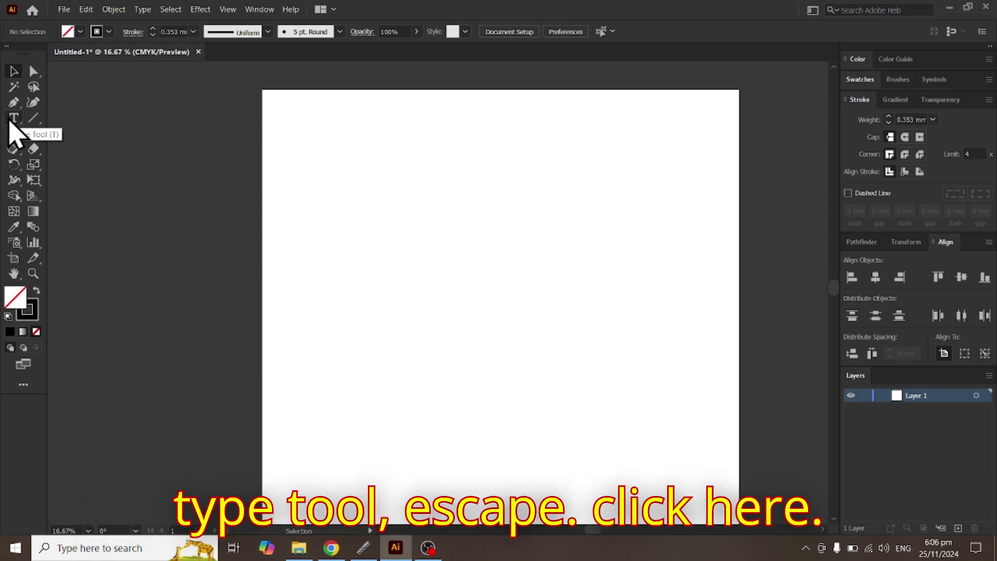
left_click(409, 268)
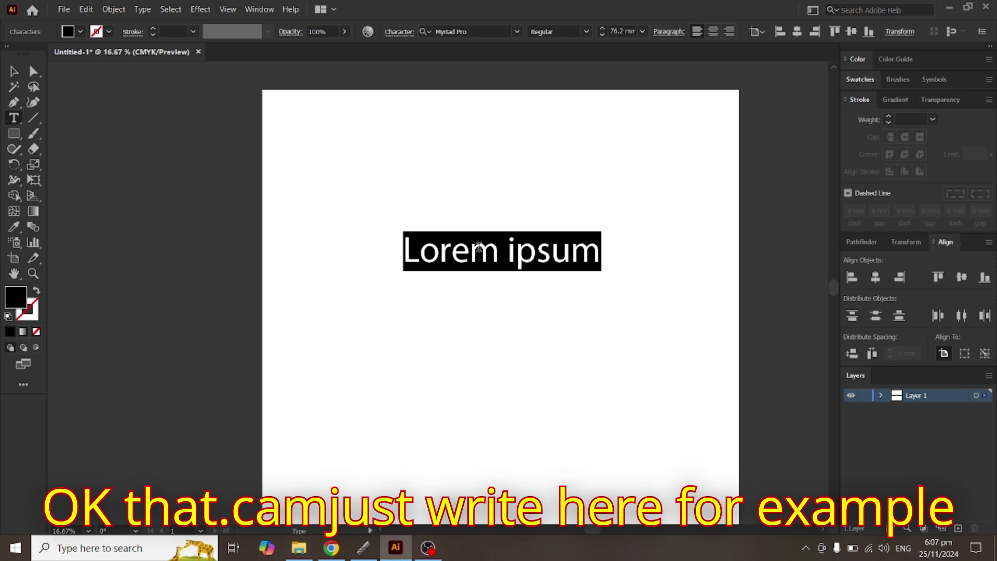
type("CNC")
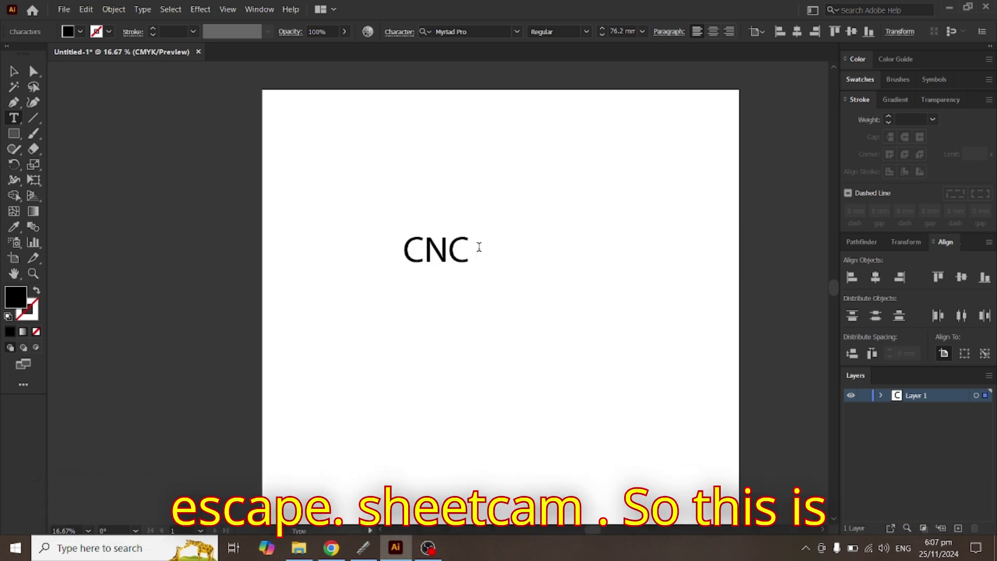
key("Escape")
left_click(518, 283)
Step: Inspect the live CNC text in outline view, and return to the preview display
left_click(463, 241)
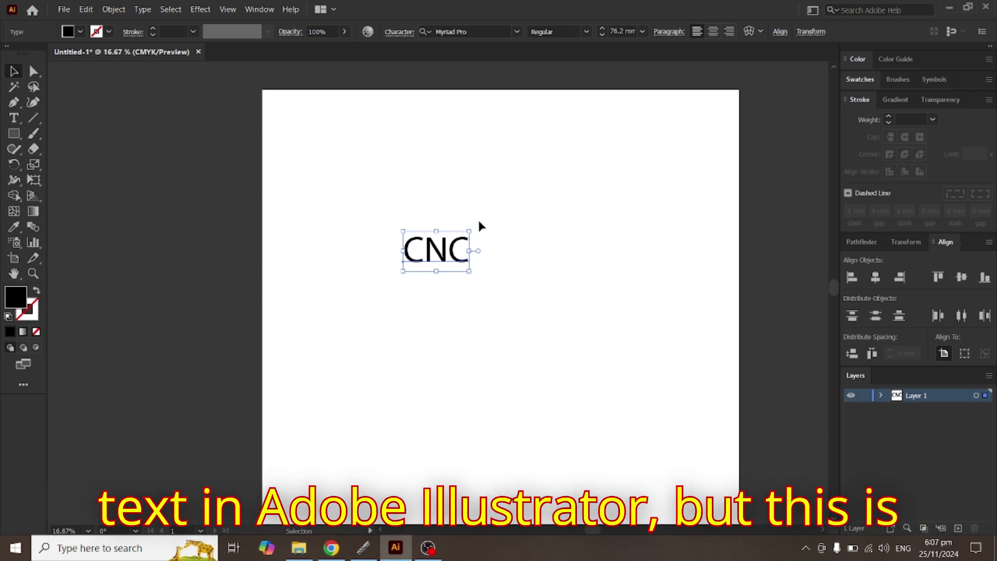
left_click_drag(374, 290, 502, 223)
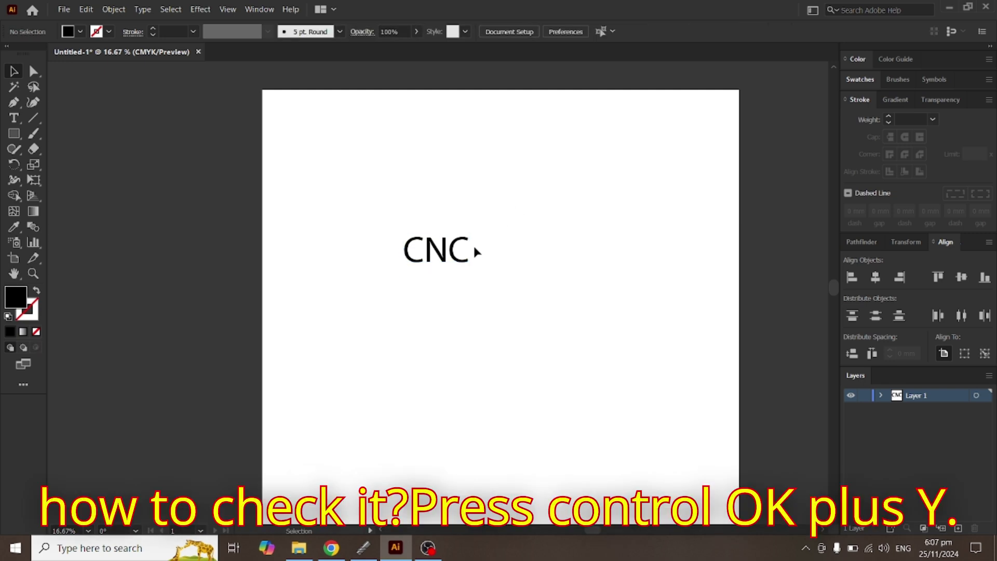
key("ctrl+y")
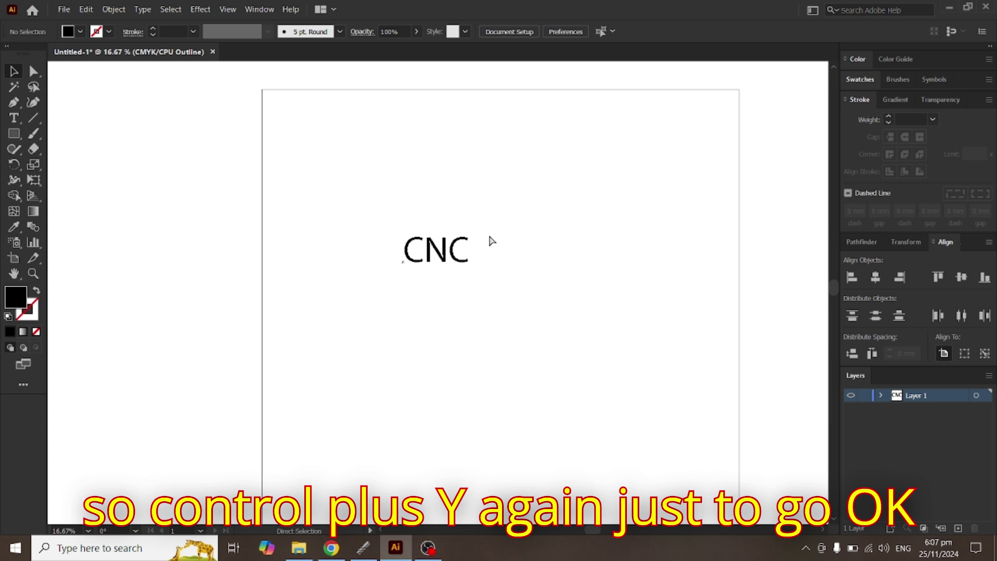
key("ctrl+y")
Step: Enlarge the CNC text to a font size of about 186 mm
left_click(450, 263)
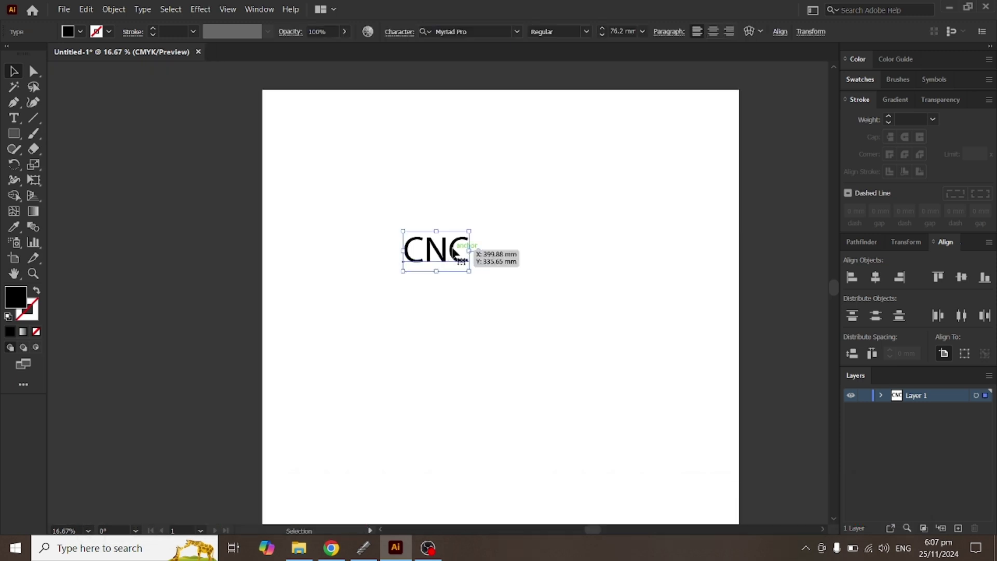
left_click_drag(469, 272, 565, 328)
left_click(493, 378)
Step: Expand the CNC text into shapes with both Object and Fill enabled
left_click(508, 284)
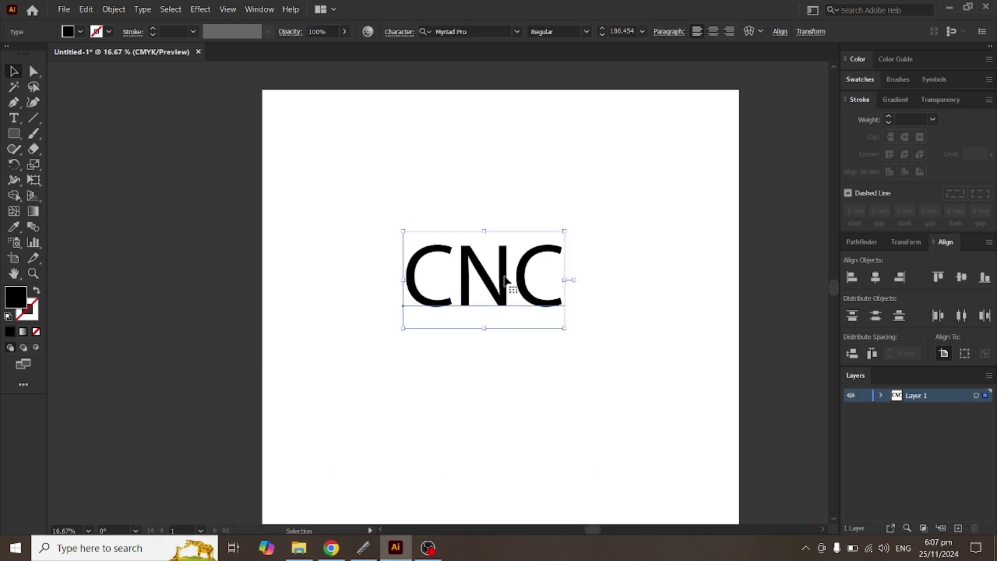
left_click(113, 9)
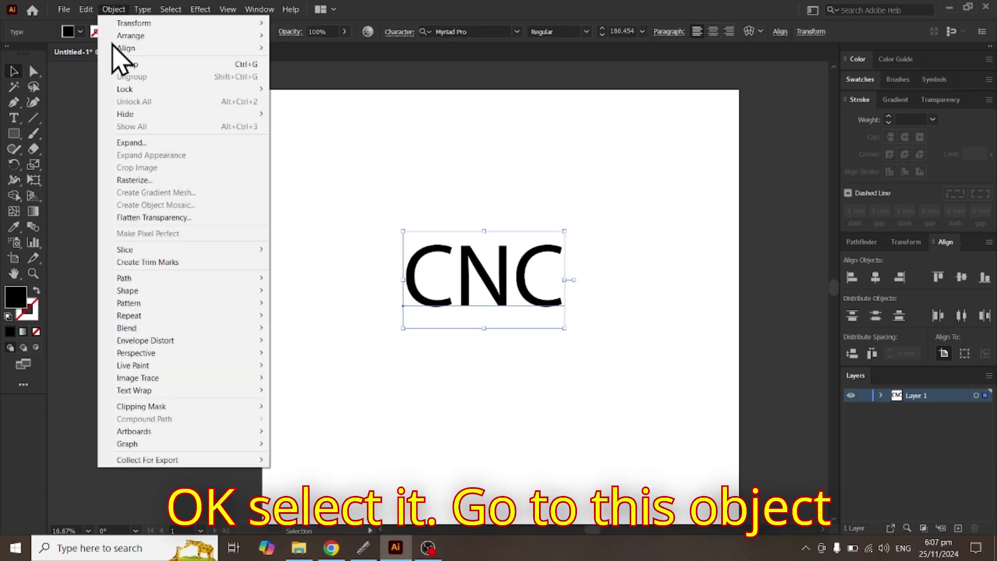
left_click(146, 144)
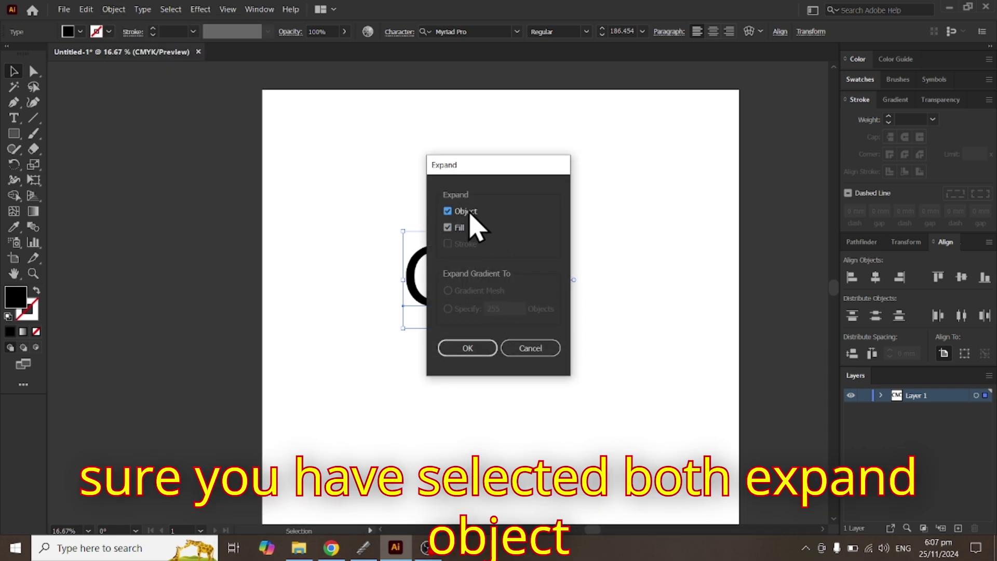
left_click(468, 348)
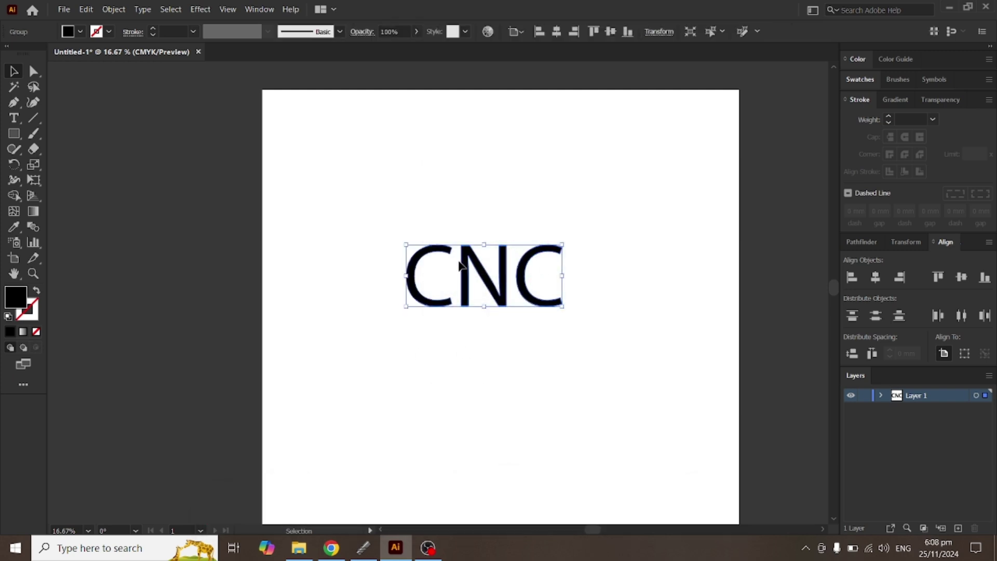
Step: Isolate the expanded CNC group to examine its individual letter shapes, and exit isolation mode
left_click_drag(439, 322, 356, 356)
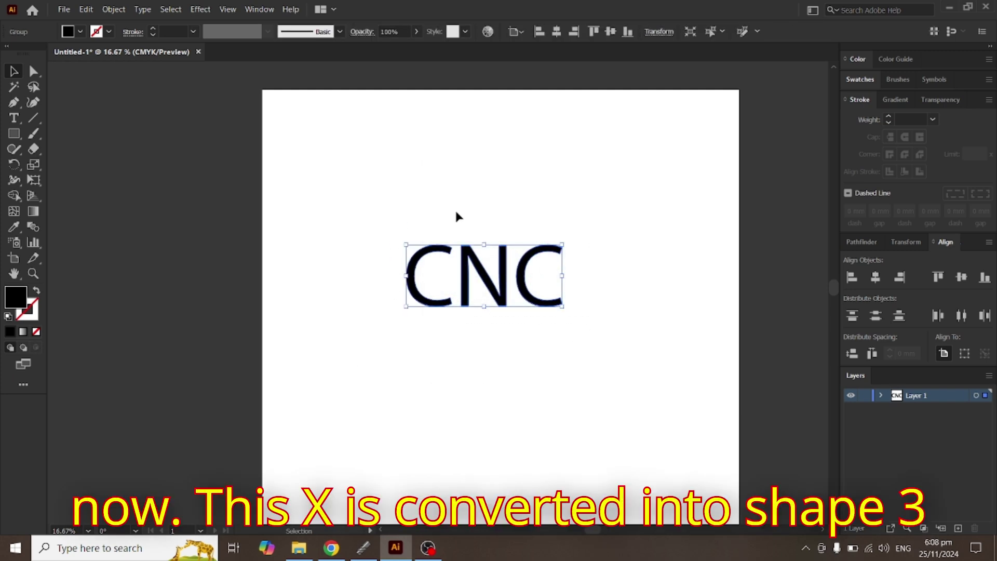
double_click(439, 252)
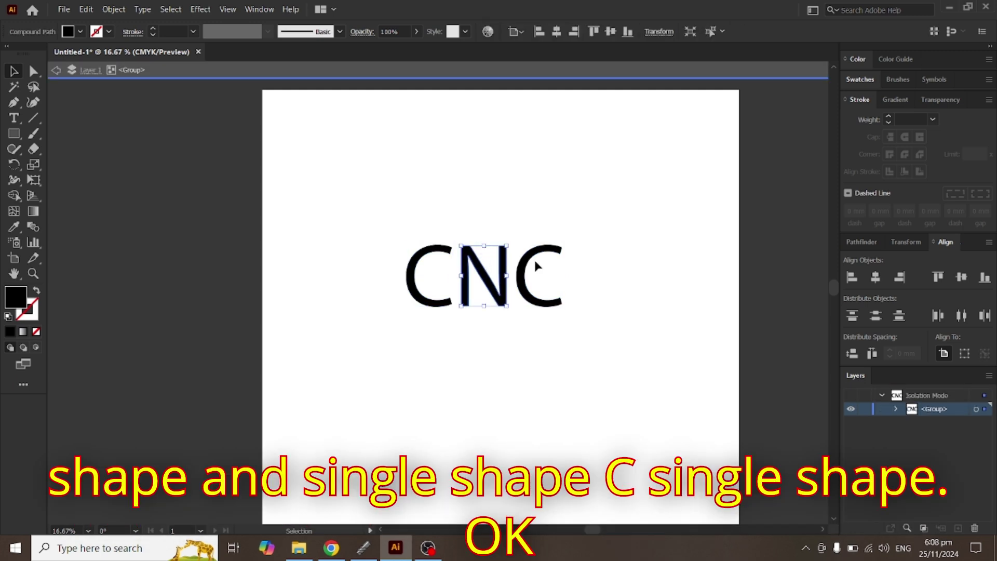
double_click(595, 220)
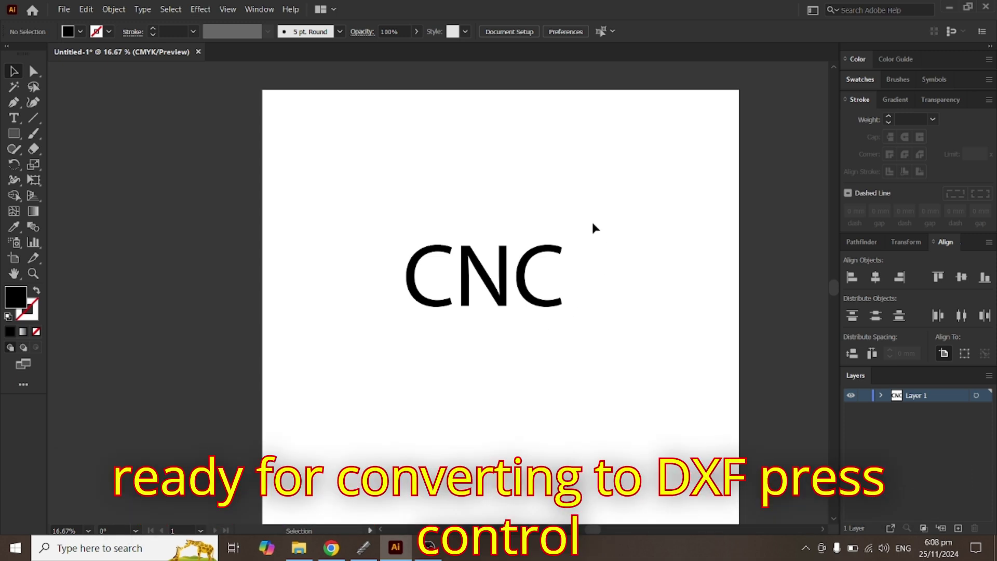
Step: Examine the anchor points of the expanded letters in outline view, and return to the preview display
key("ctrl+y")
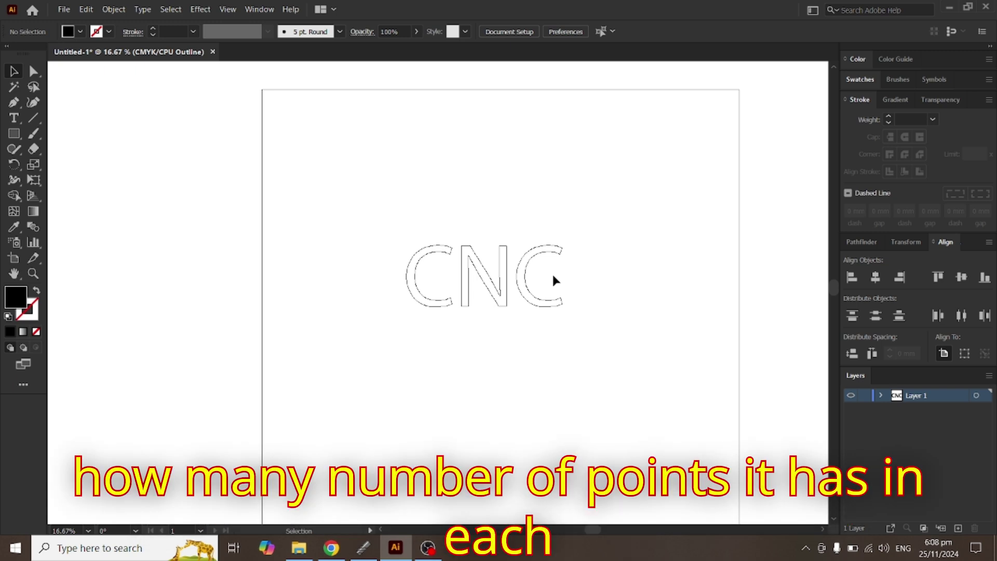
left_click_drag(553, 277, 373, 196)
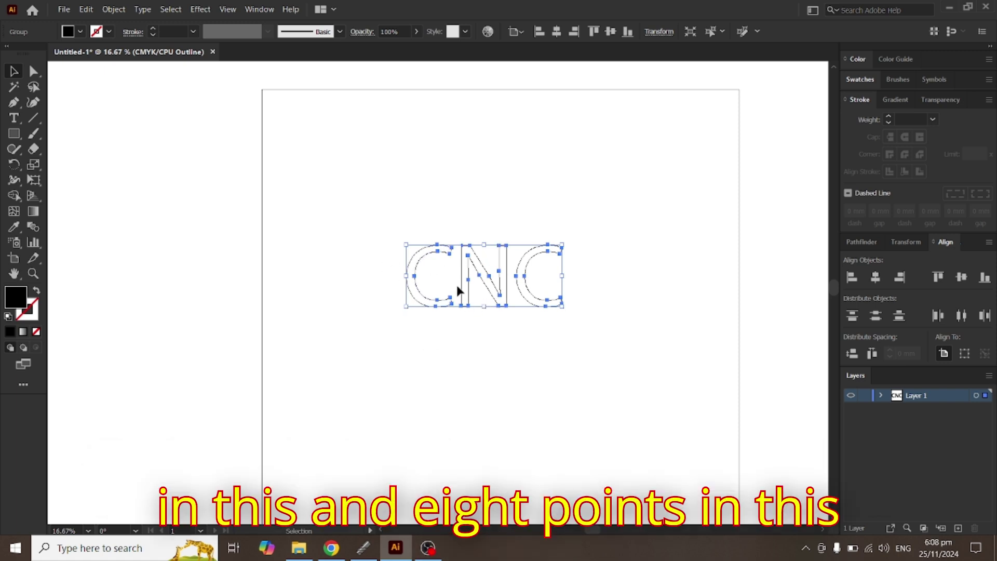
left_click(460, 322)
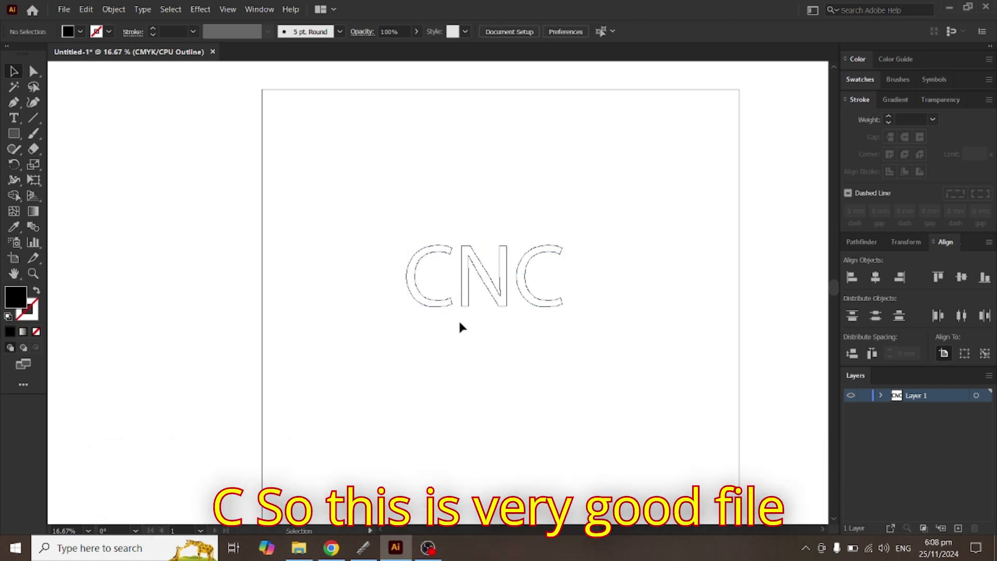
left_click(502, 295)
left_click(487, 225)
key("ctrl+y")
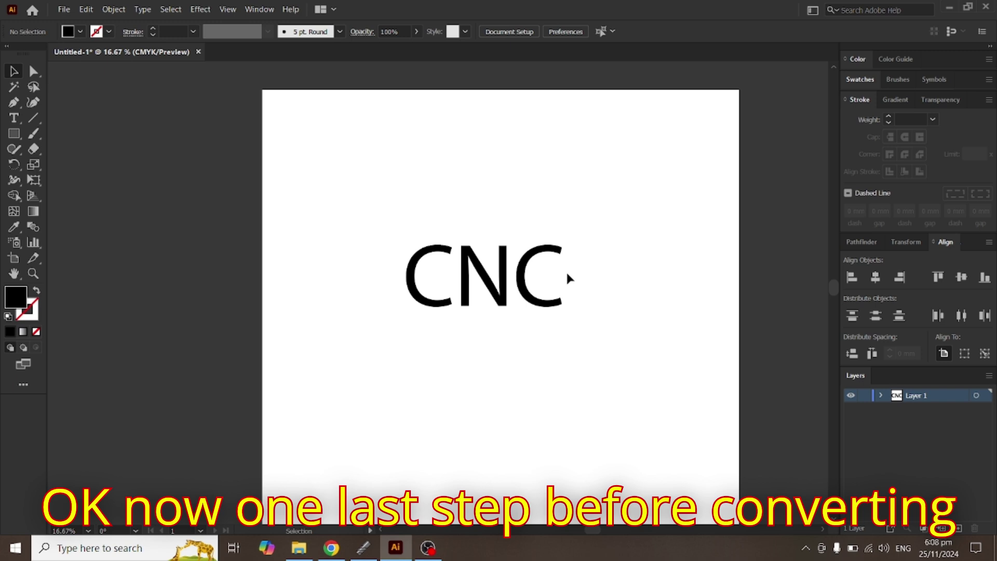
Step: Swap fill and stroke on the whole CNC group to give the letters a black outline and no fill
left_click_drag(567, 310, 403, 196)
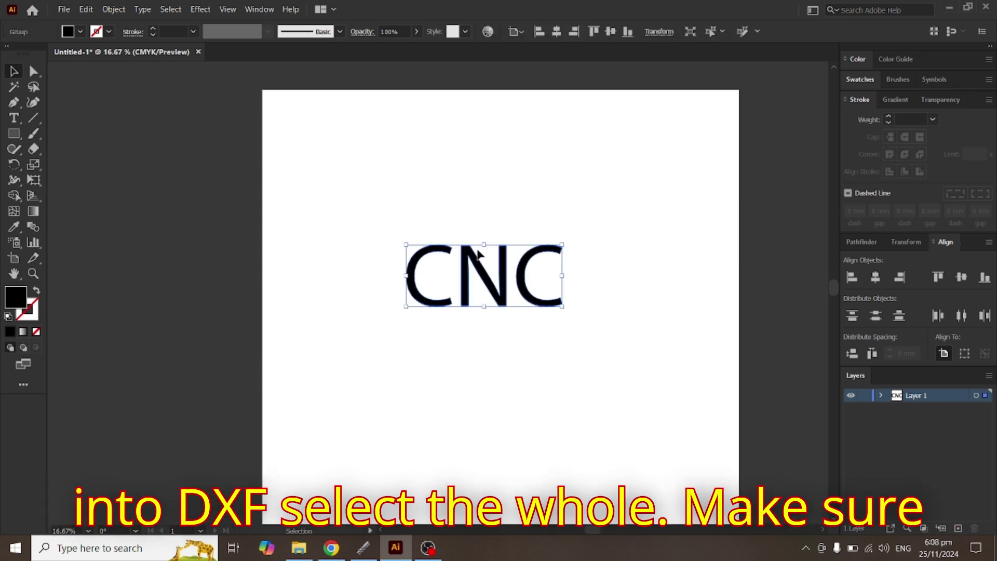
left_click(36, 291)
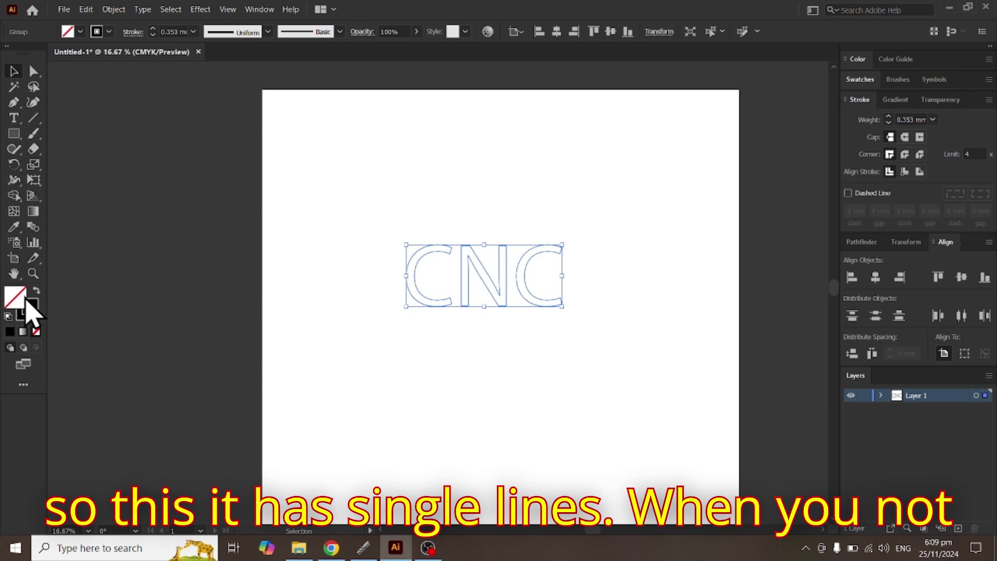
left_click(35, 314)
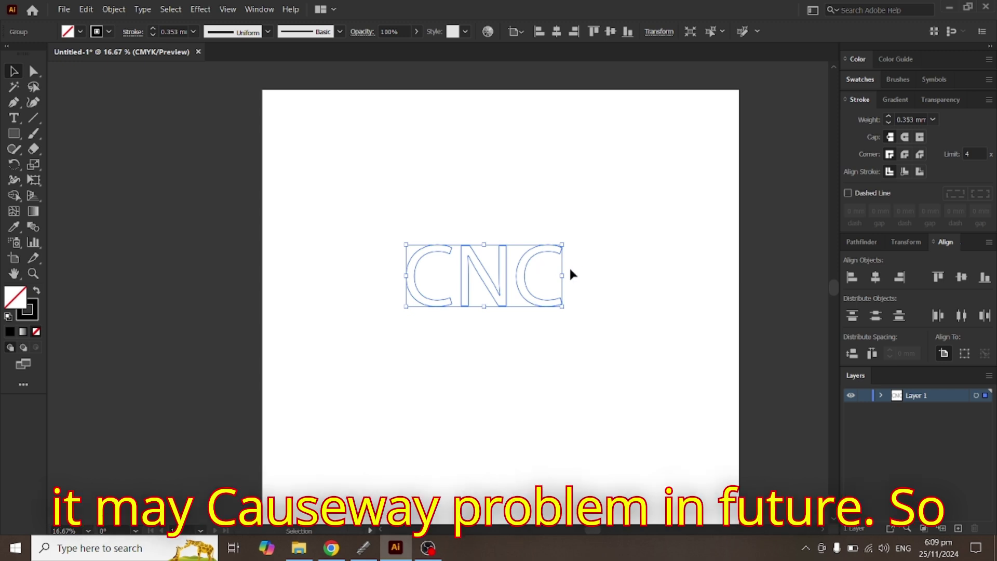
left_click(618, 259)
Step: Export the CNC artwork to the Desktop as Untitled-1 in DXF format, replacing the existing file, for AutoCAD 2010/2011/2012 at 1 millimetre = 1 unit
left_click(439, 248)
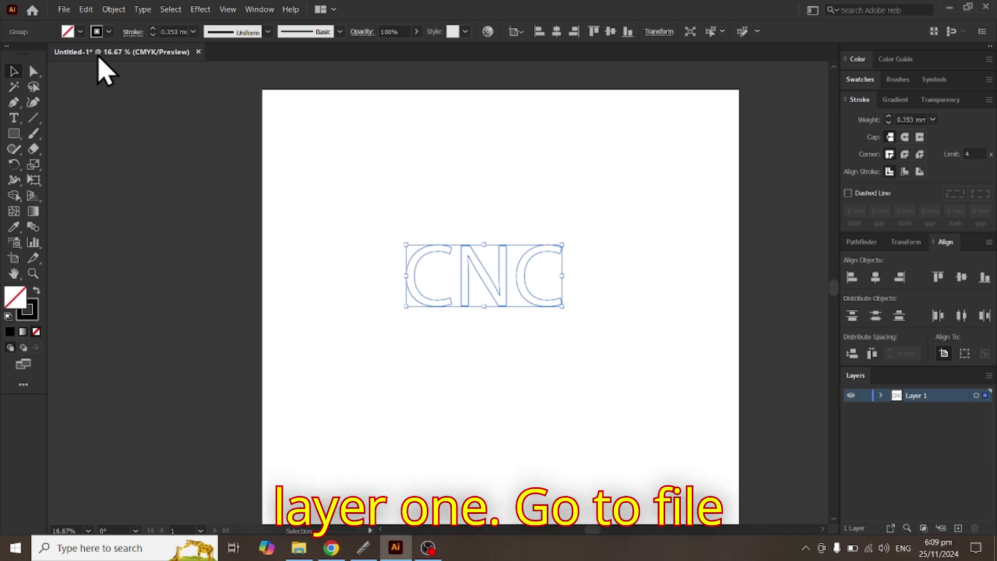
left_click(64, 10)
mouse_move(224, 231)
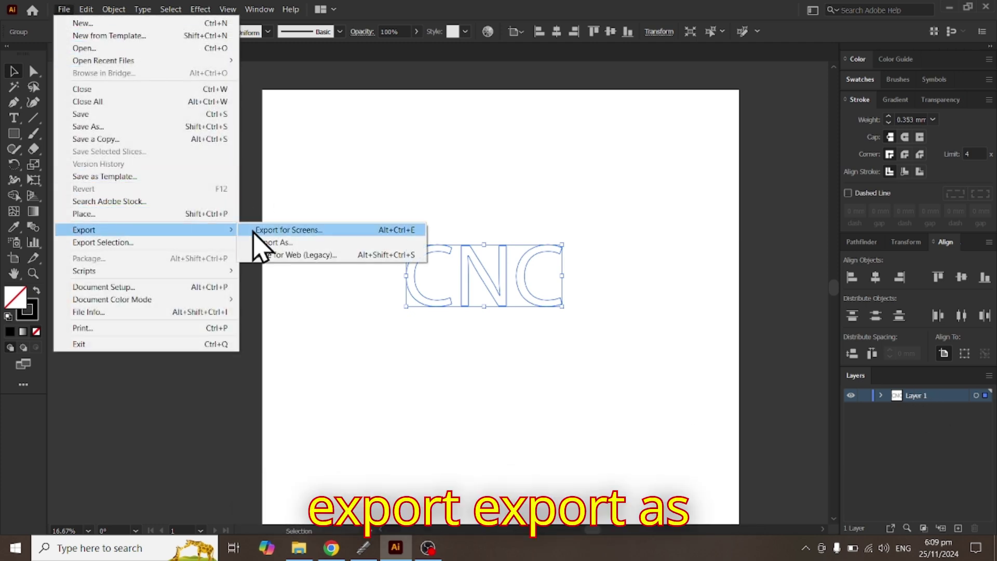
left_click(283, 243)
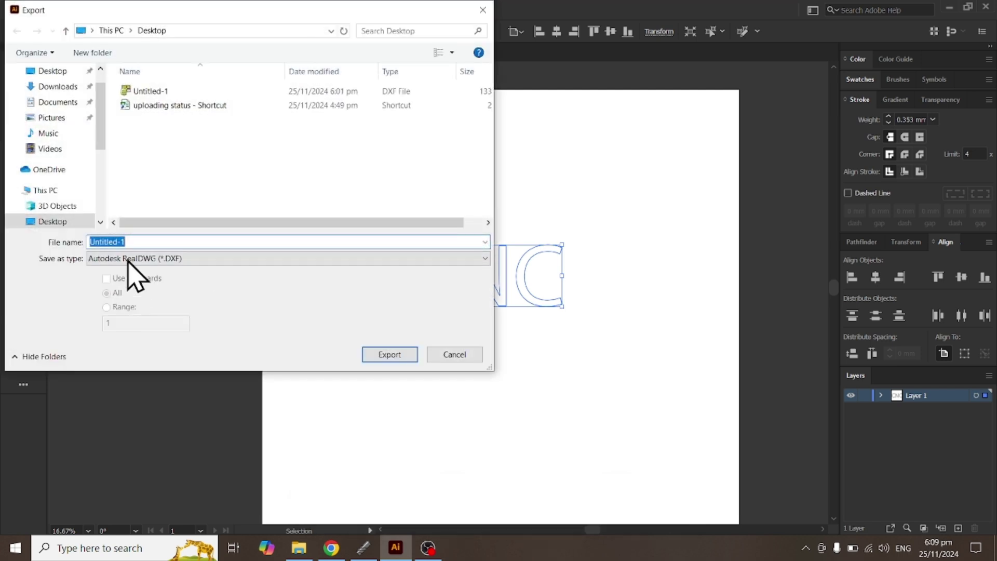
left_click(136, 258)
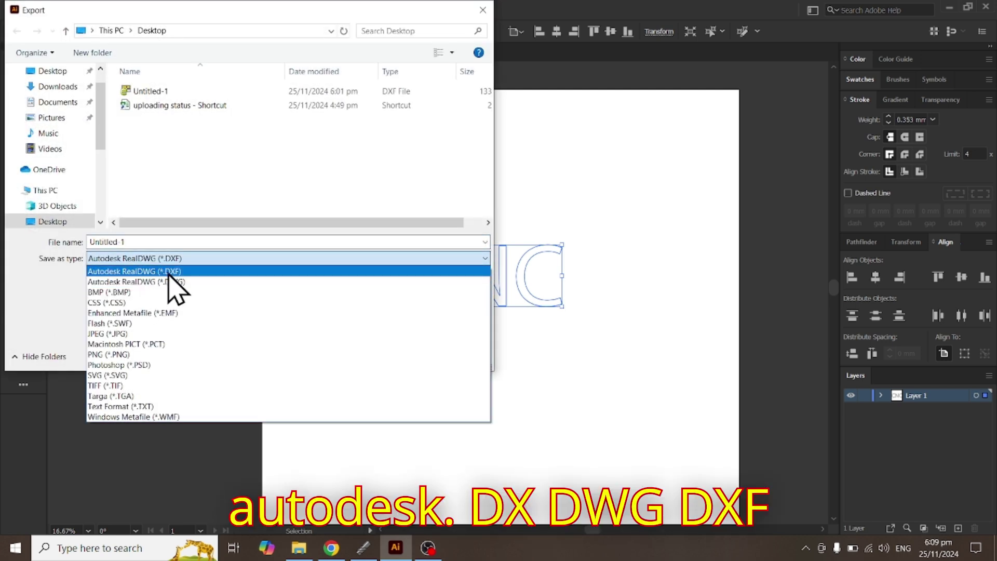
left_click(183, 271)
left_click(388, 355)
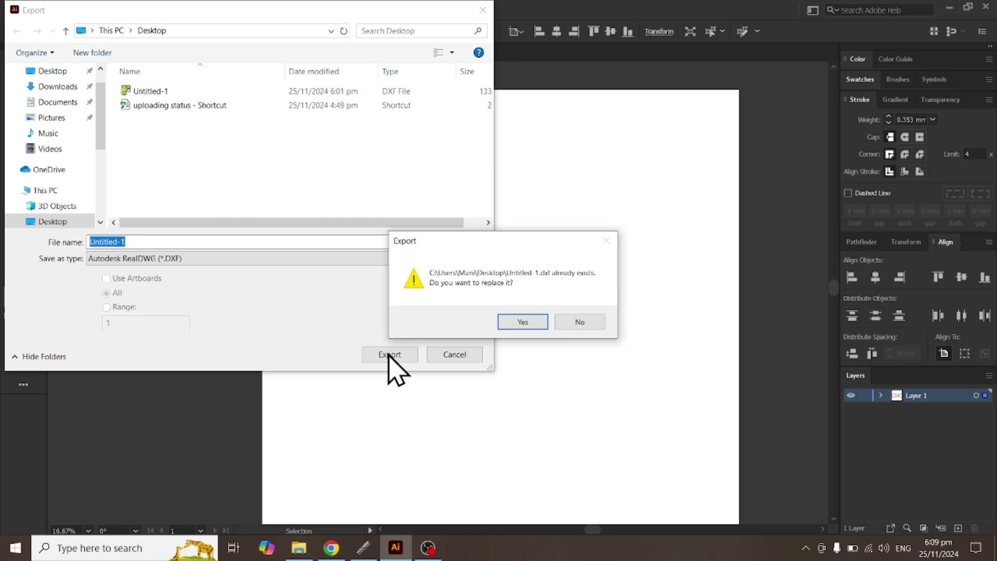
left_click(531, 319)
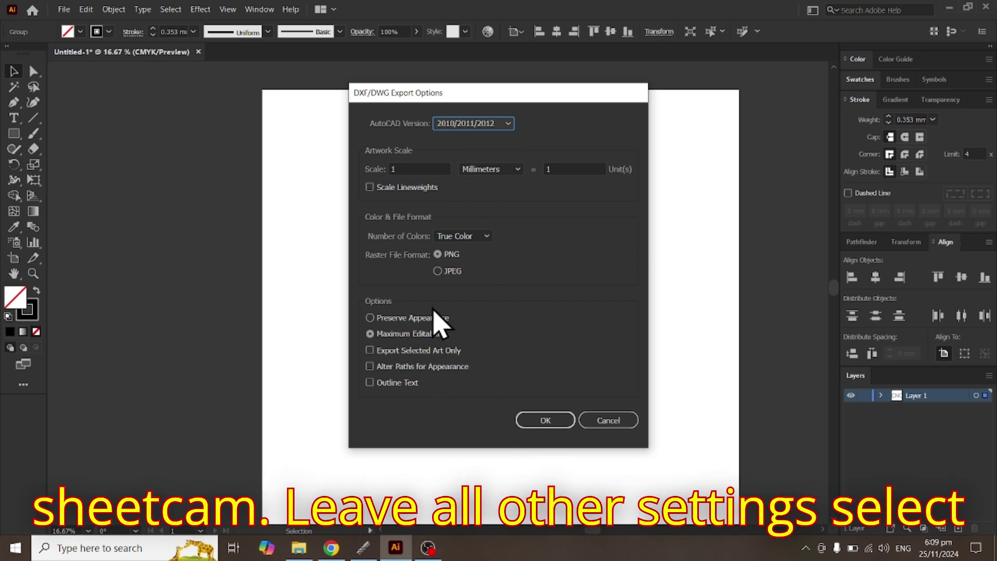
left_click(548, 418)
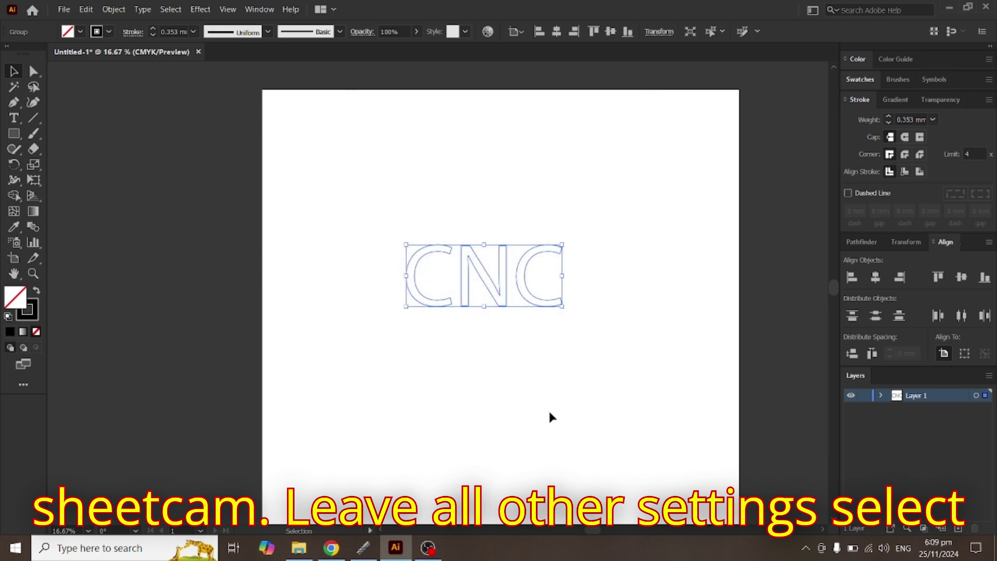
Step: Switch to SheetCam and import the exported Untitled-1 drawing with Metric scaling and its bottom-left corner as the drawing position
left_click(364, 548)
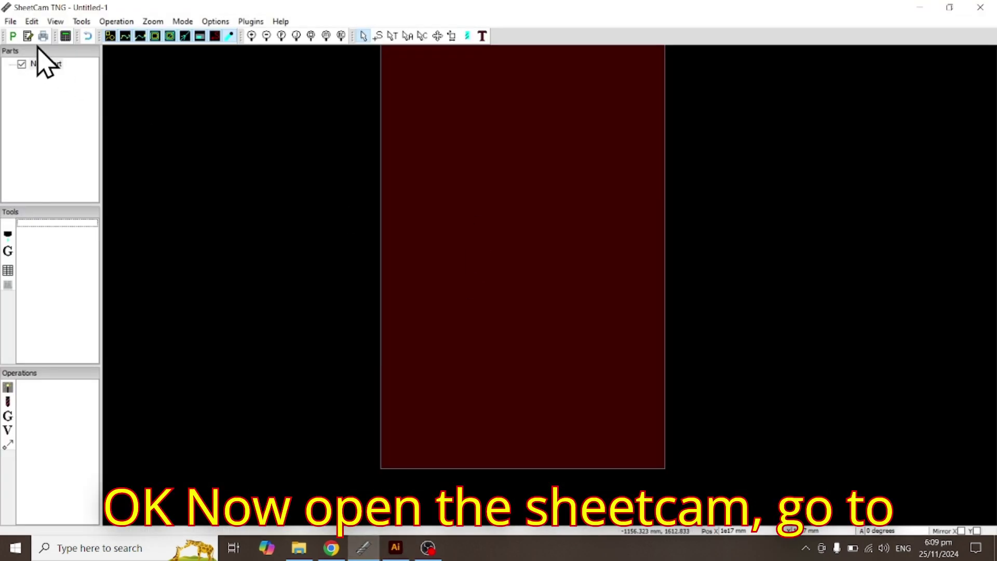
left_click(10, 22)
left_click(52, 260)
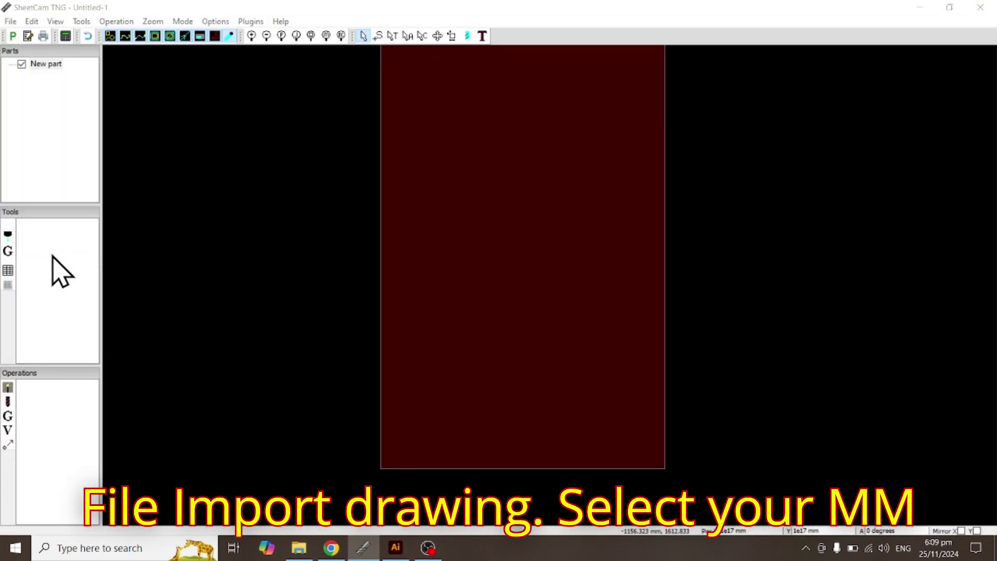
double_click(155, 119)
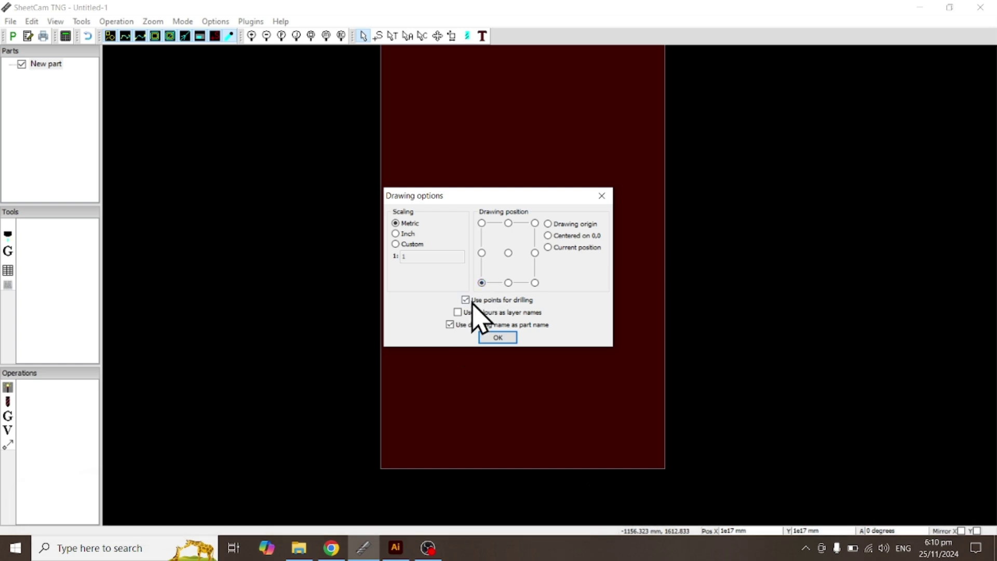
left_click(497, 337)
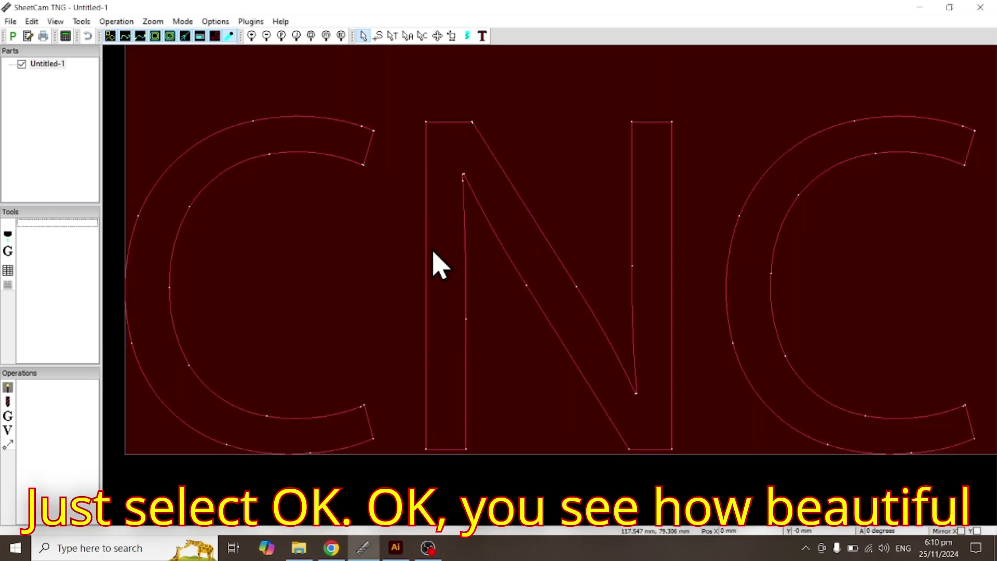
Step: Create plasma tool number 1 with a 1.5 mm kerf width, 3000 mm/min feed rate, 2 mm pierce height and 1.5 mm cut height
scroll(604, 322, "up", 1)
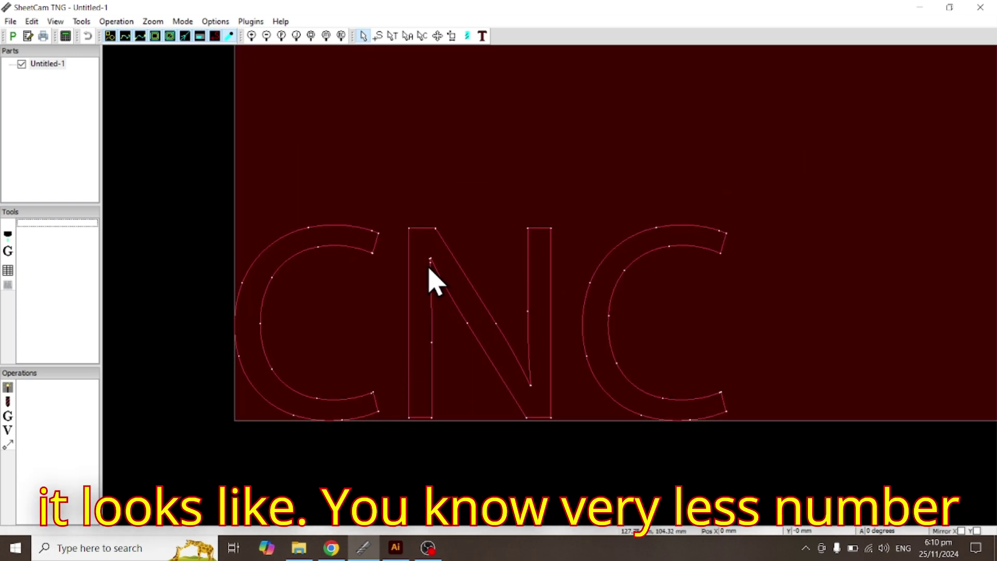
scroll(431, 283, "up", 1)
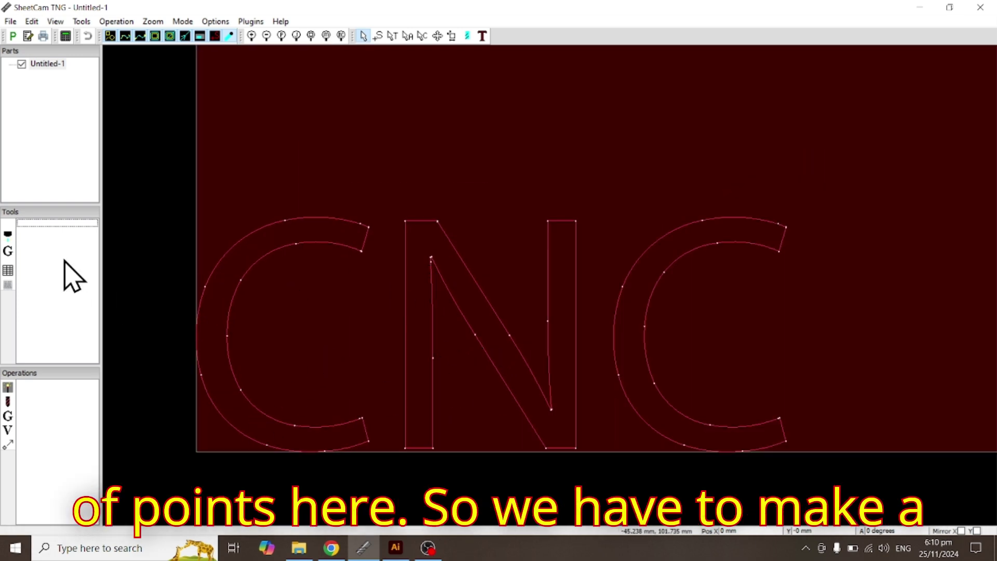
left_click(8, 235)
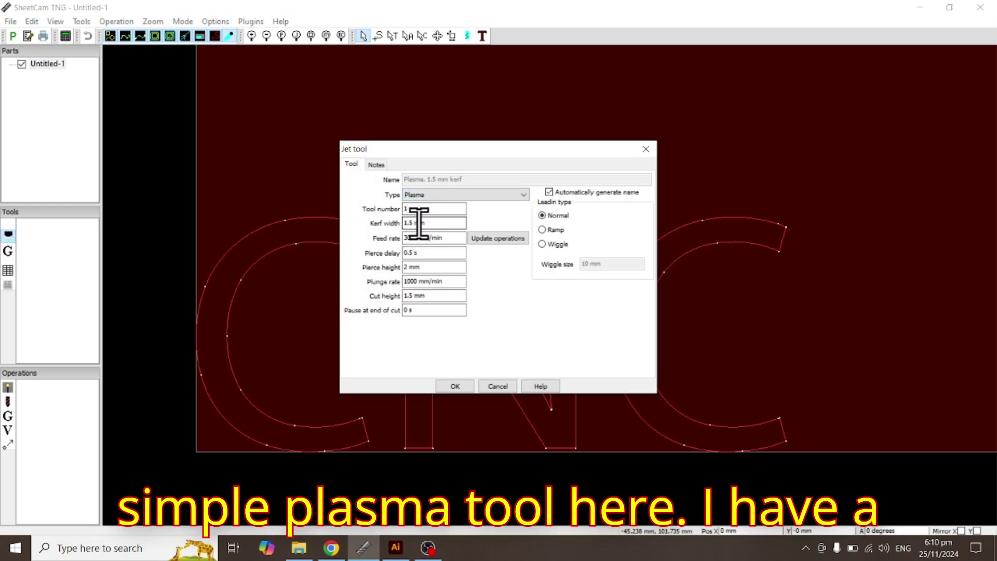
left_click(443, 222)
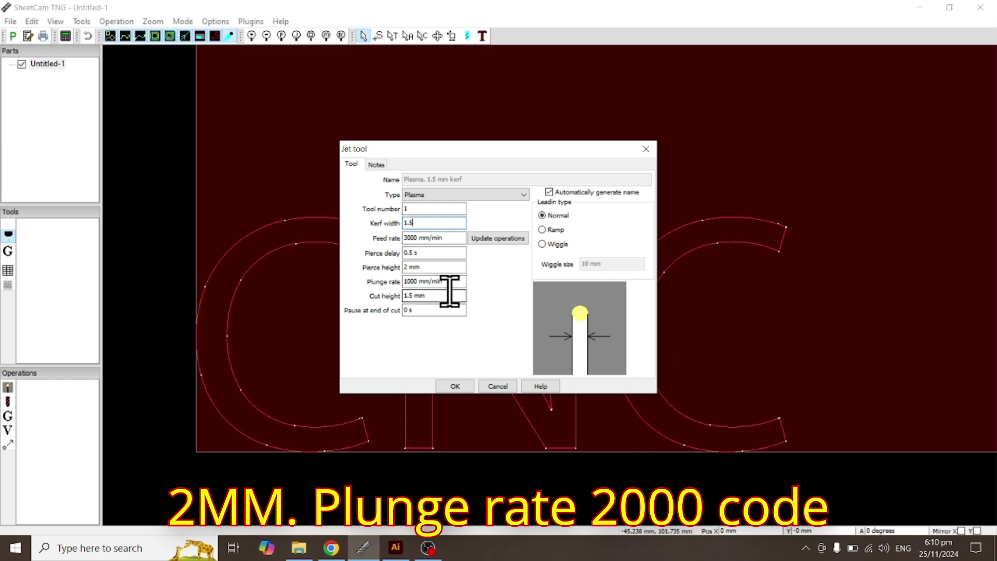
left_click(456, 386)
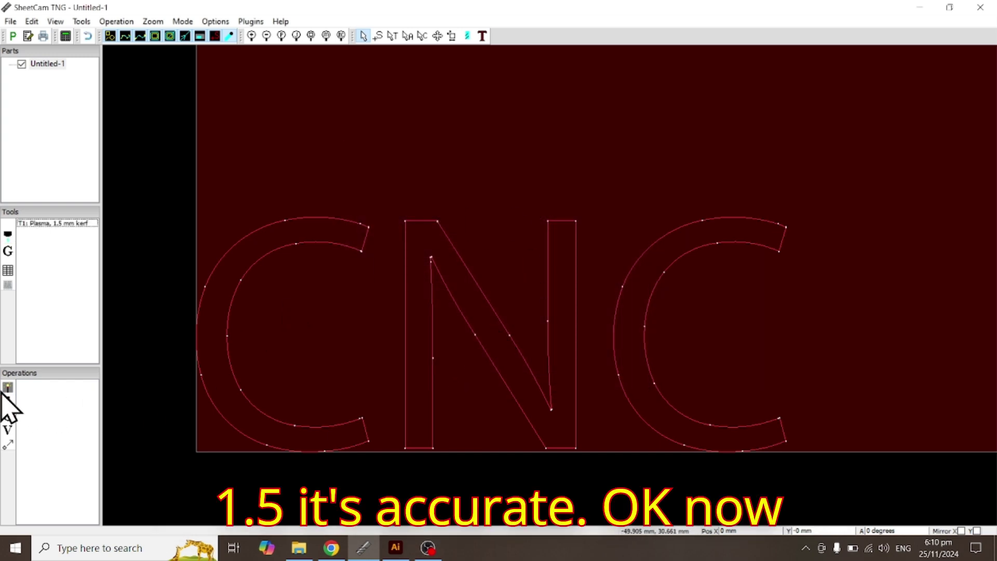
Step: Add a jet cutting operation with Outside Offset on Layer 1, using the 1.5 mm kerf plasma tool and 3 mm arc lead-in and lead-out
left_click(9, 389)
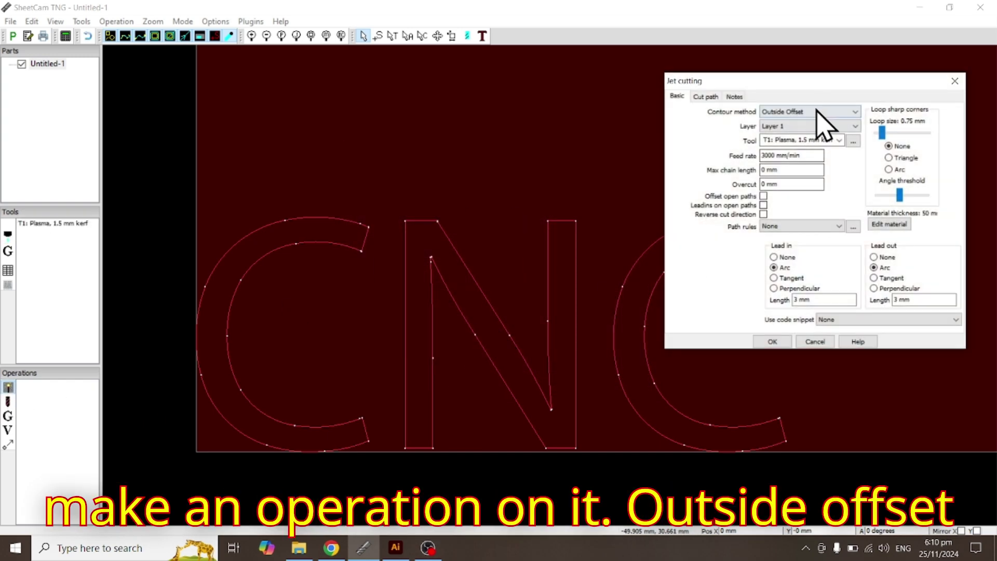
left_click(787, 126)
left_click(784, 137)
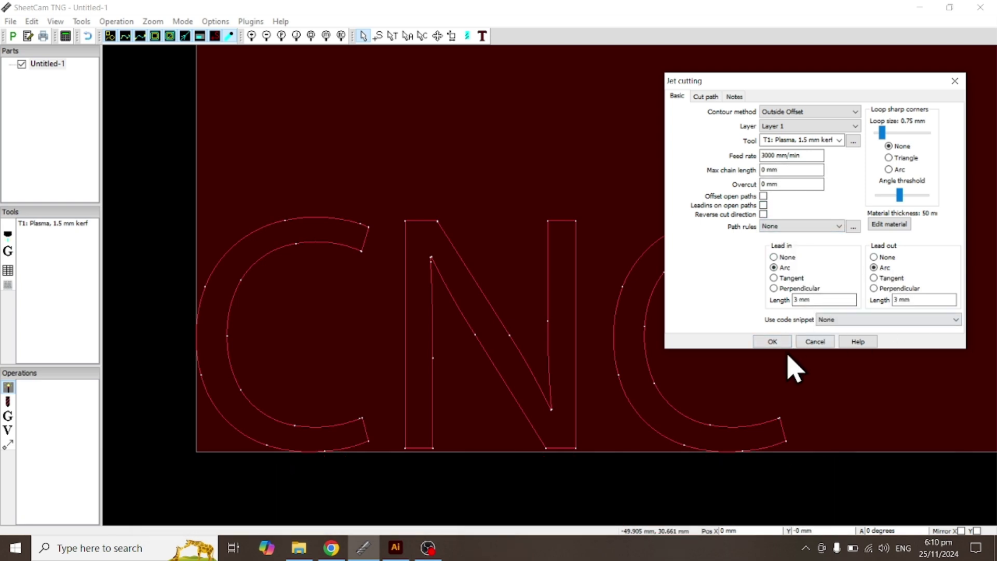
left_click(772, 343)
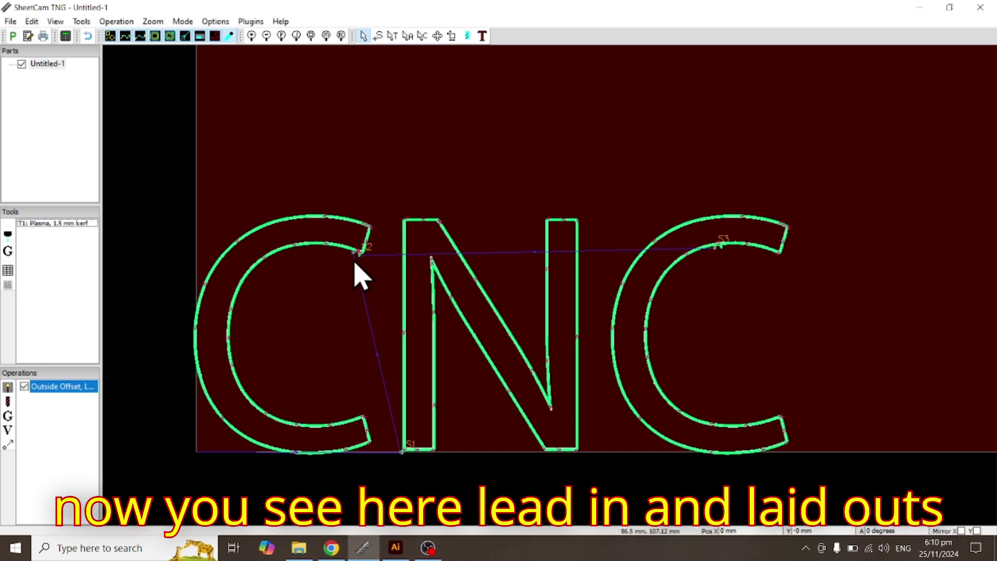
Step: Set the quick cut sequence with start points 1 on the first C's inner curve, 2 on the N's left edge and 3 on the last C's outer curve
scroll(365, 270, "down", 2)
scroll(365, 270, "up", 4)
scroll(376, 265, "down", 2)
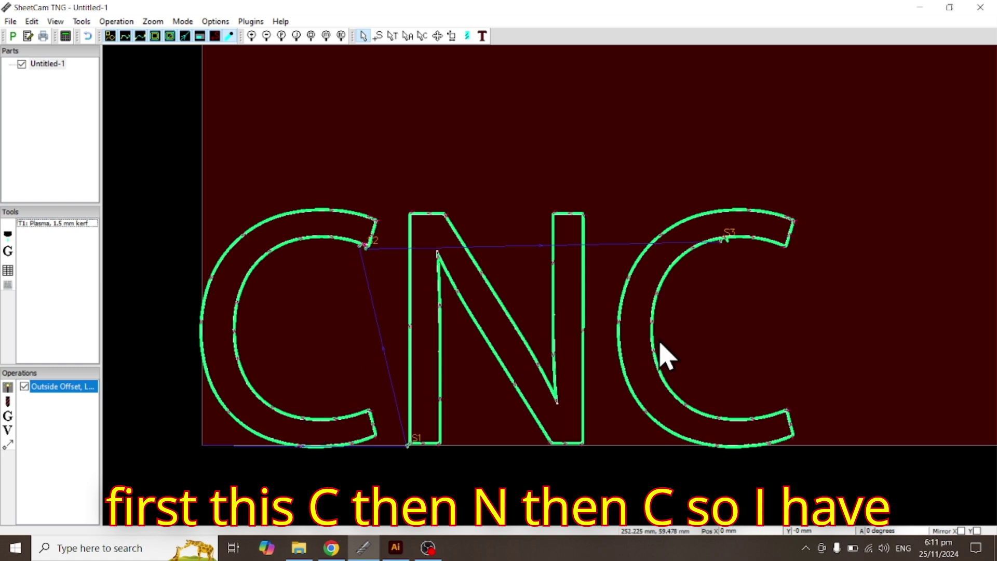
left_click(379, 36)
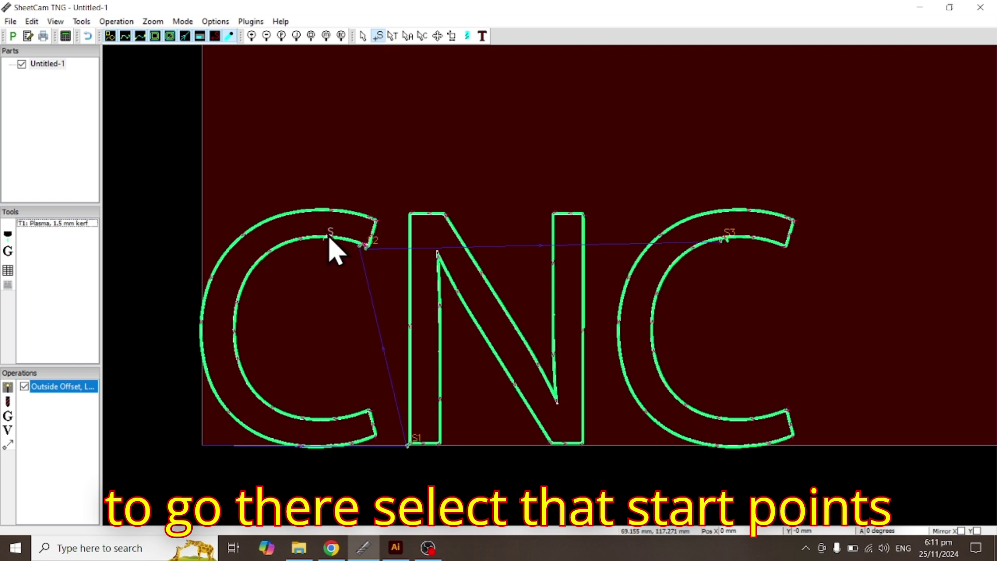
right_click(303, 415)
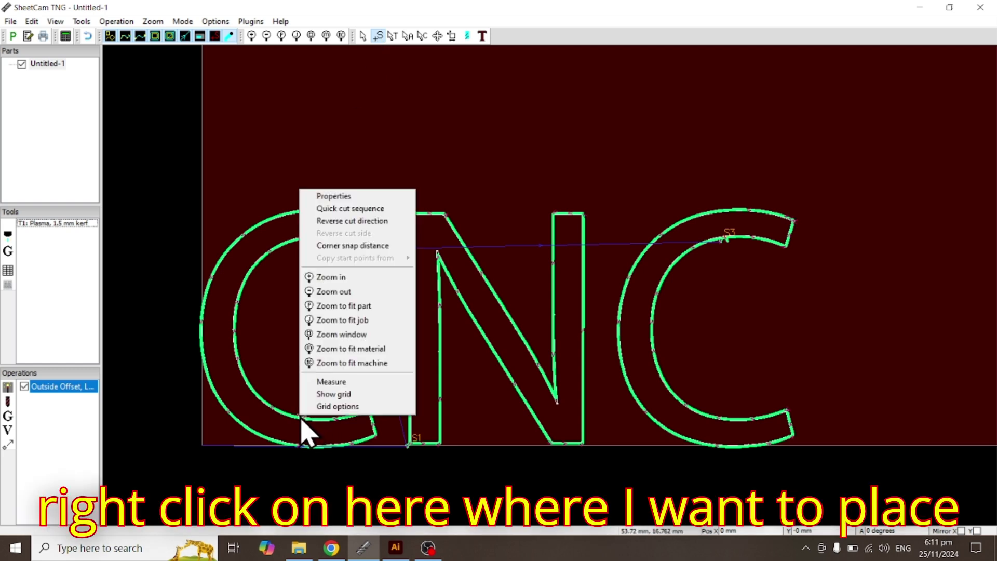
left_click(342, 210)
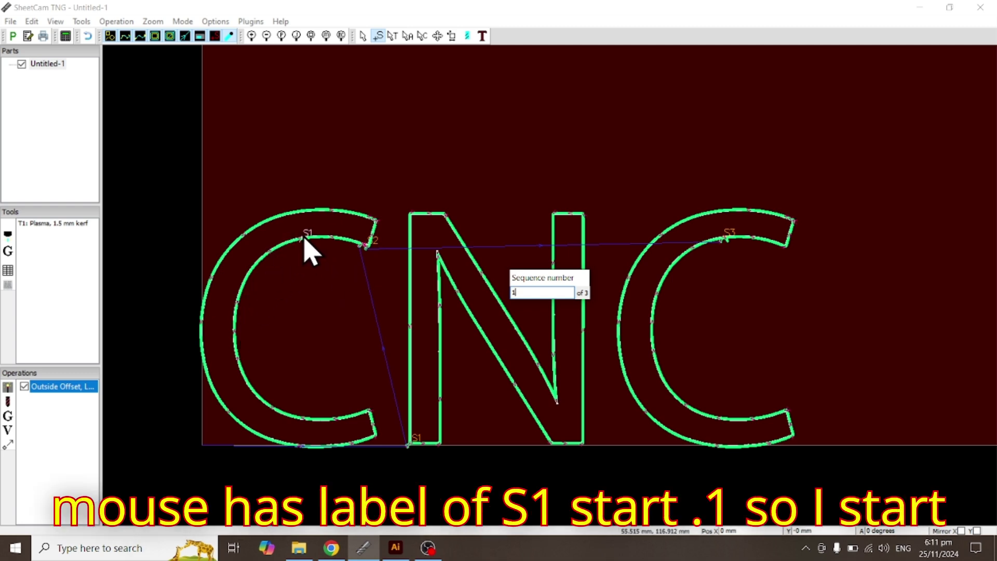
left_click(247, 379)
left_click(531, 319)
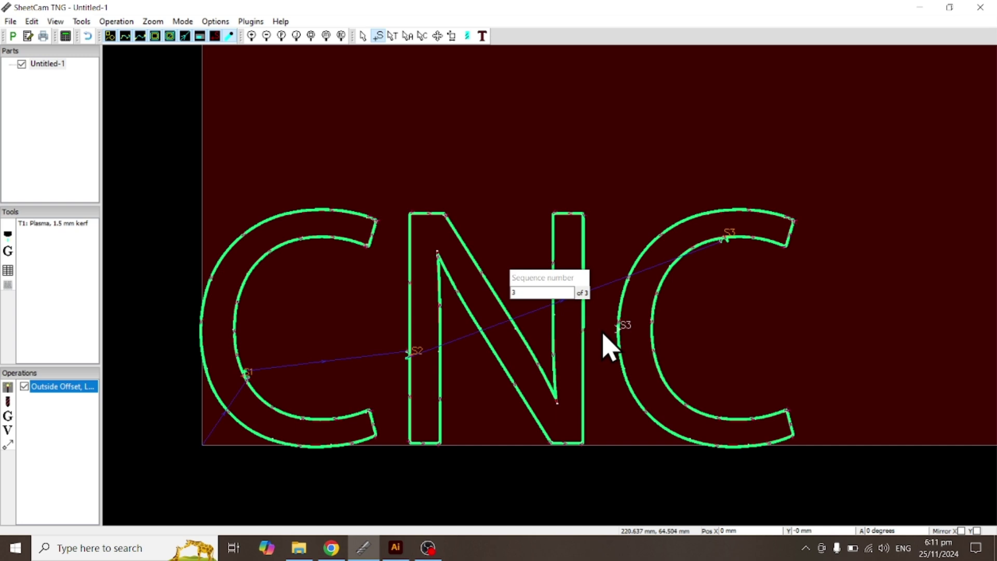
left_click(619, 334)
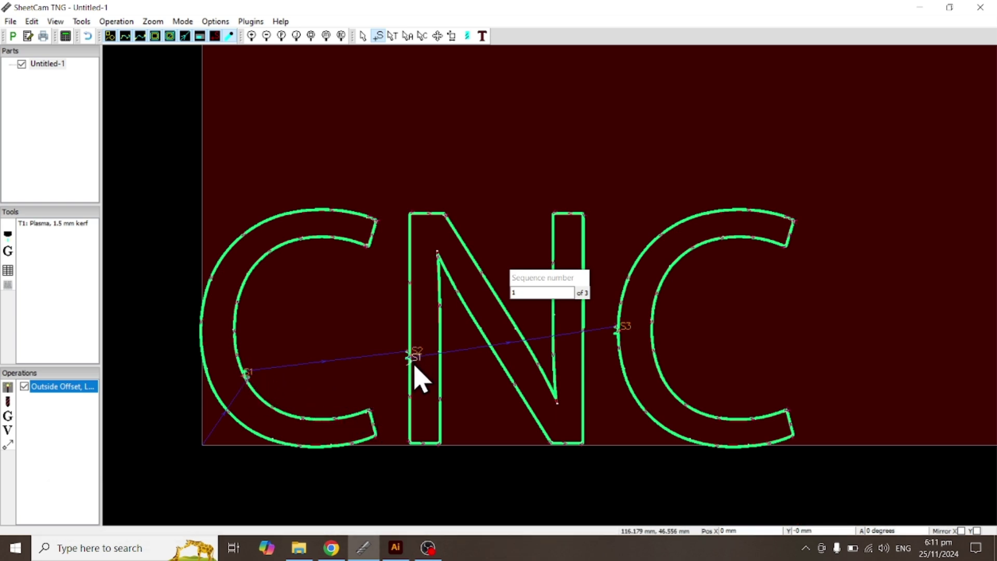
Step: Run the post-processor on the CNC lettering job
left_click(13, 37)
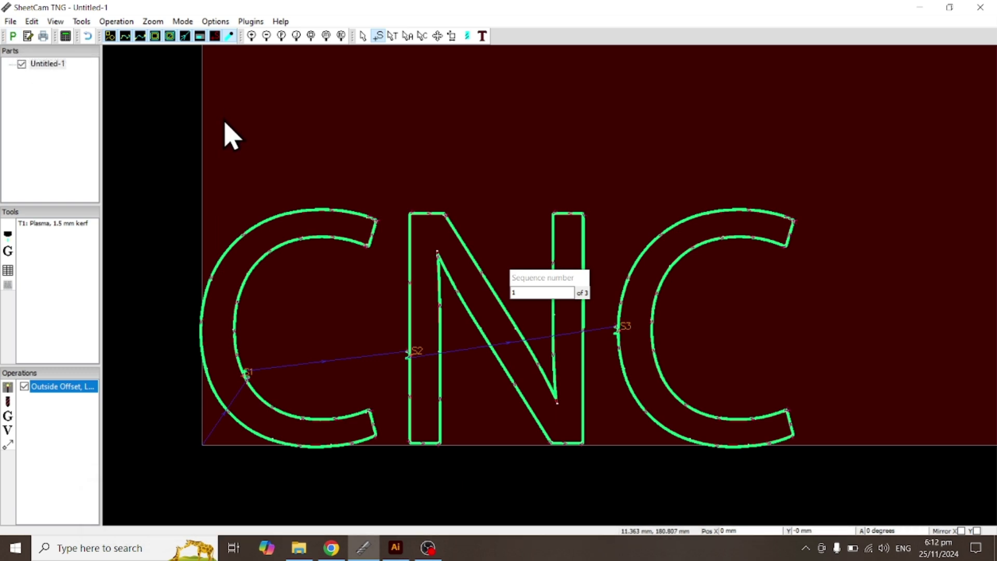